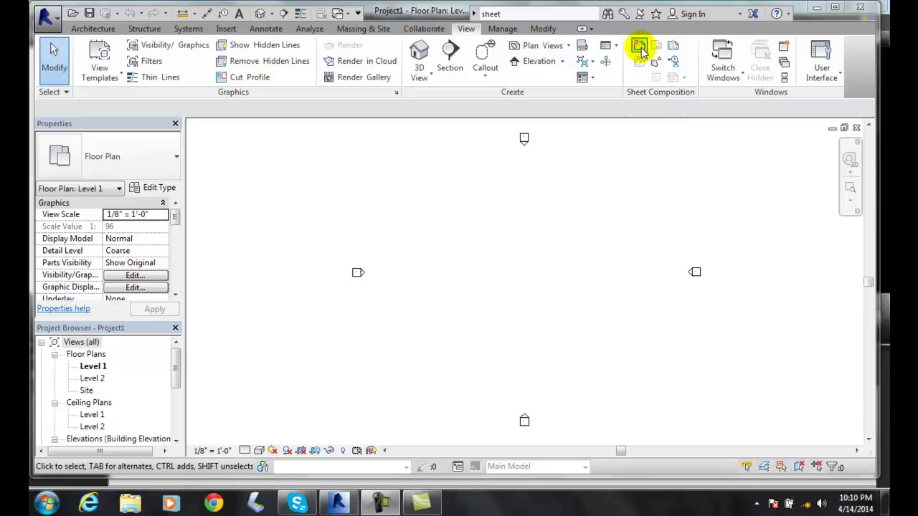
Step: Start a new sheet with the Sheet command in Sheet Composition on the View tab
click(639, 47)
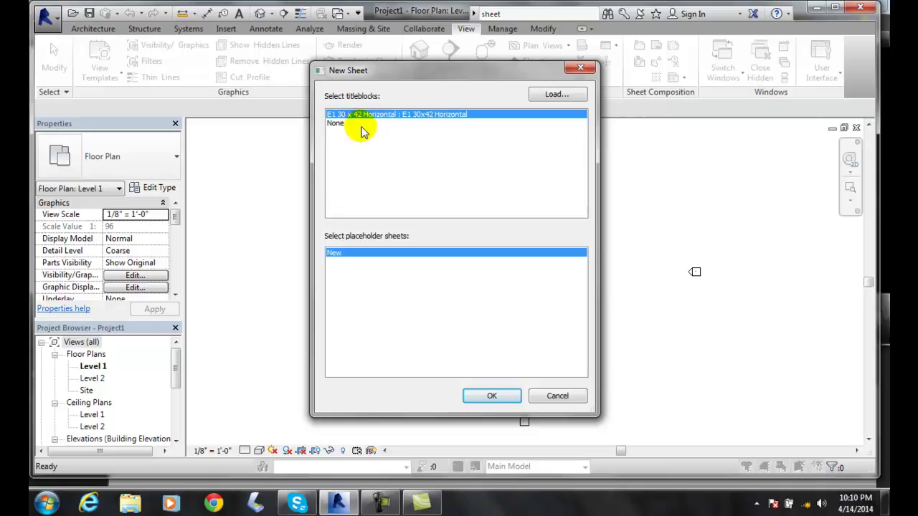
Step: Load the B 11 x 17 Horizontal and D 22 x 34 Horizontal title blocks from US Imperial Titleblocks
click(549, 95)
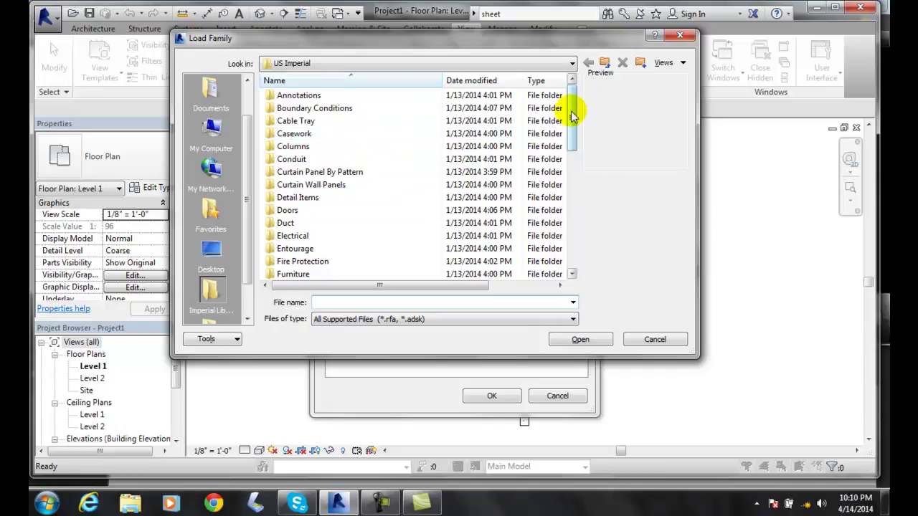
drag(572, 111, 572, 236)
click(312, 253)
double_click(312, 251)
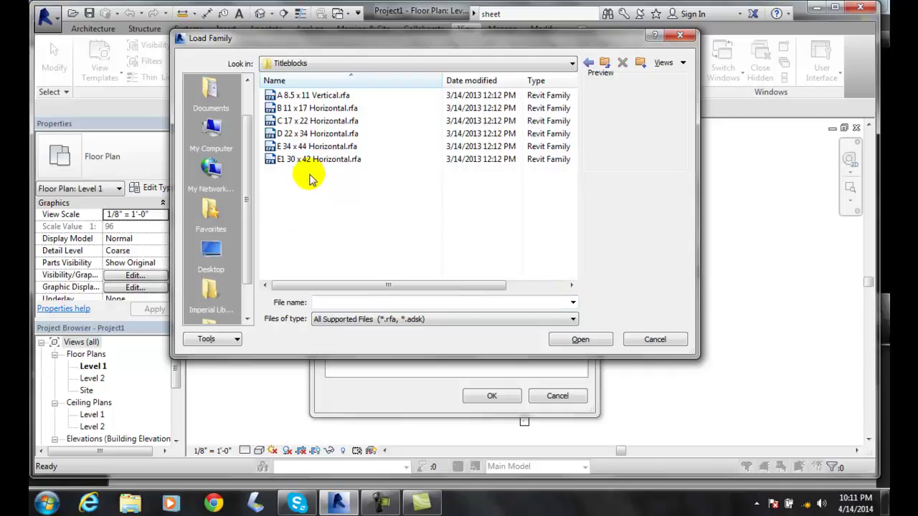
click(290, 107)
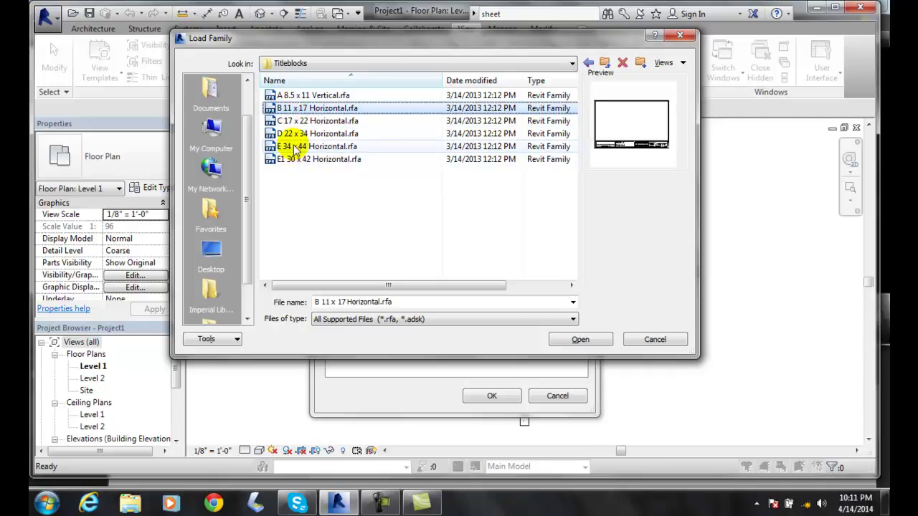
ctrl+click(293, 135)
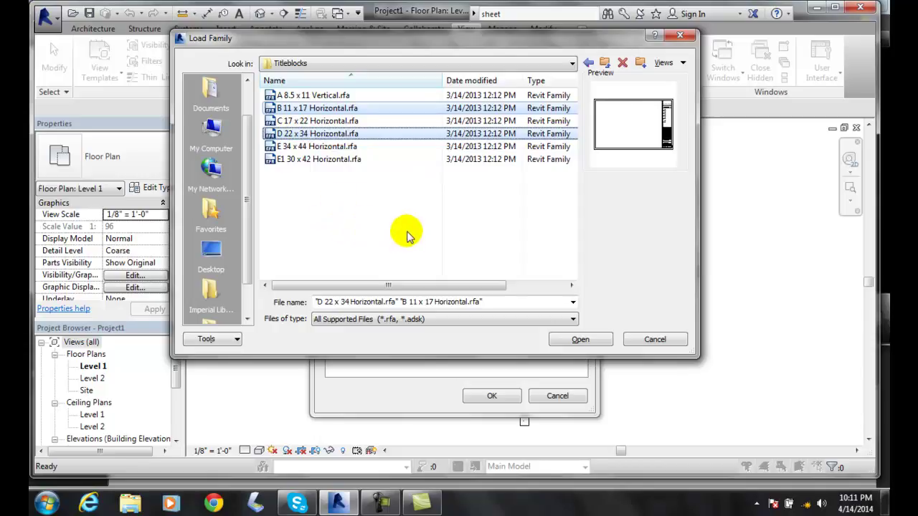
click(587, 341)
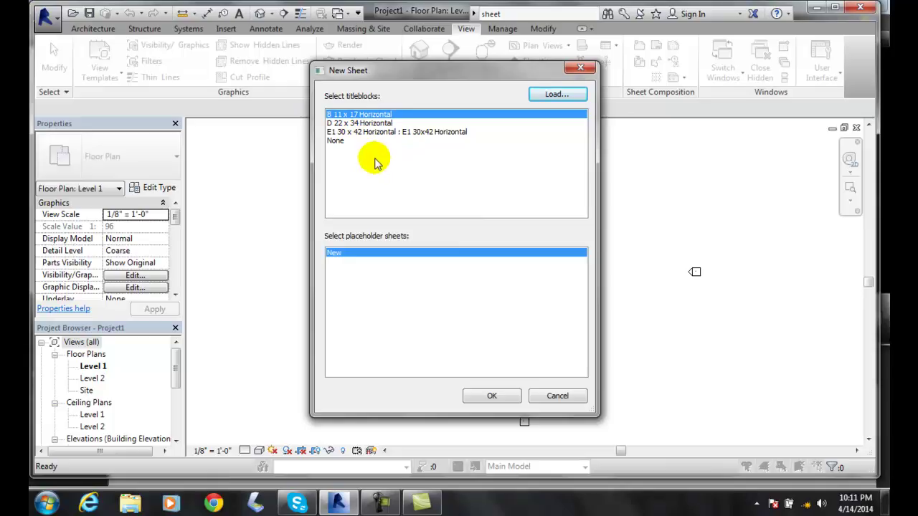
Step: Choose D 22 x 34 Horizontal as the title block and create sheet A101
click(348, 124)
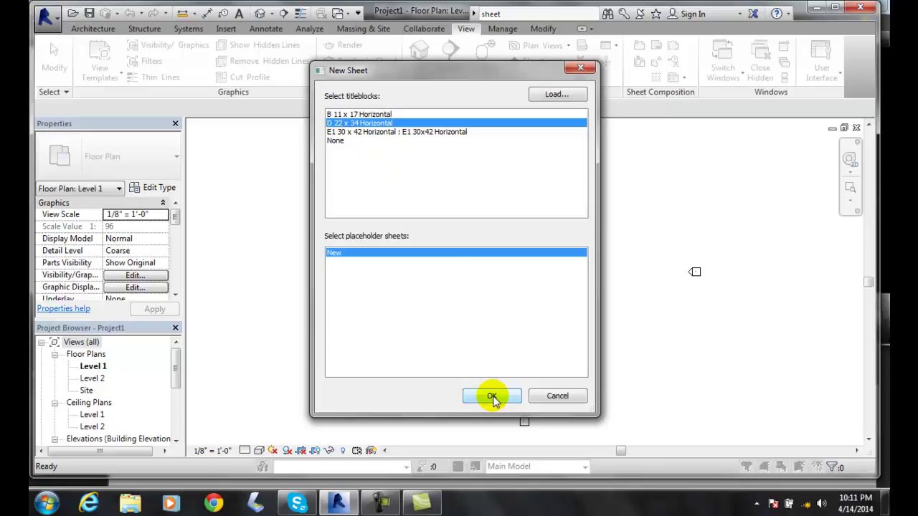
click(492, 396)
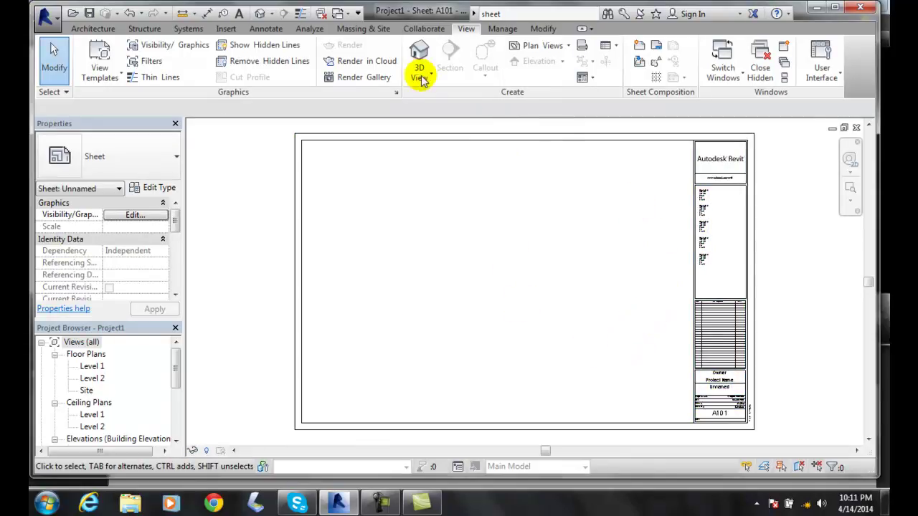
Step: Open Project Information from the Manage tab's Settings panel
click(501, 30)
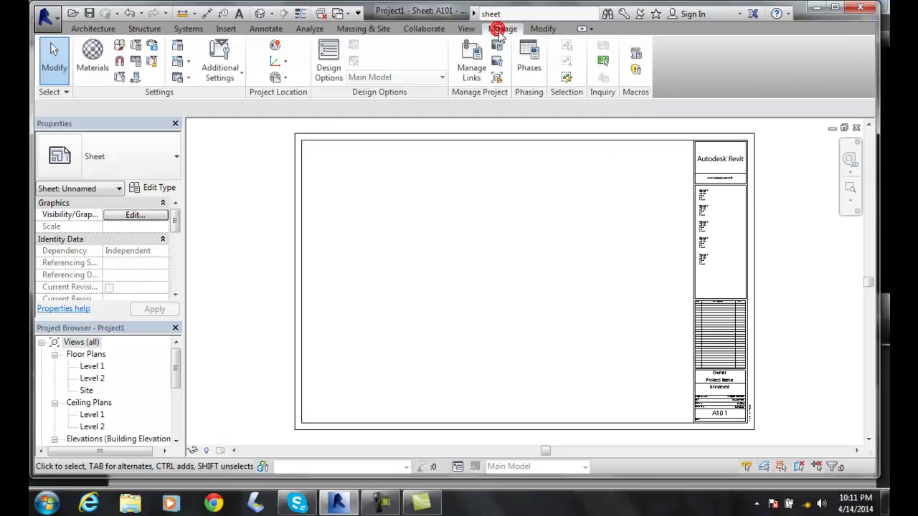
click(121, 77)
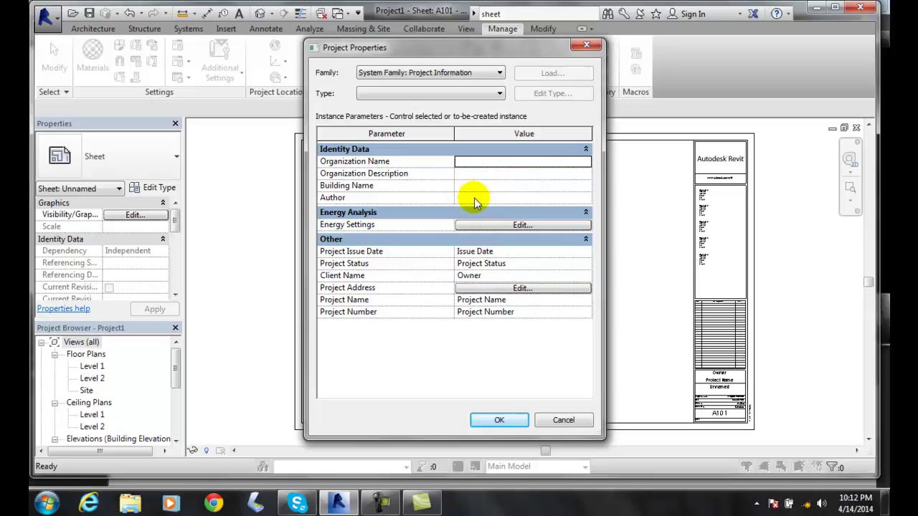
Step: Look at Energy Settings, cancel them, and close Project Properties with values unchanged
click(501, 225)
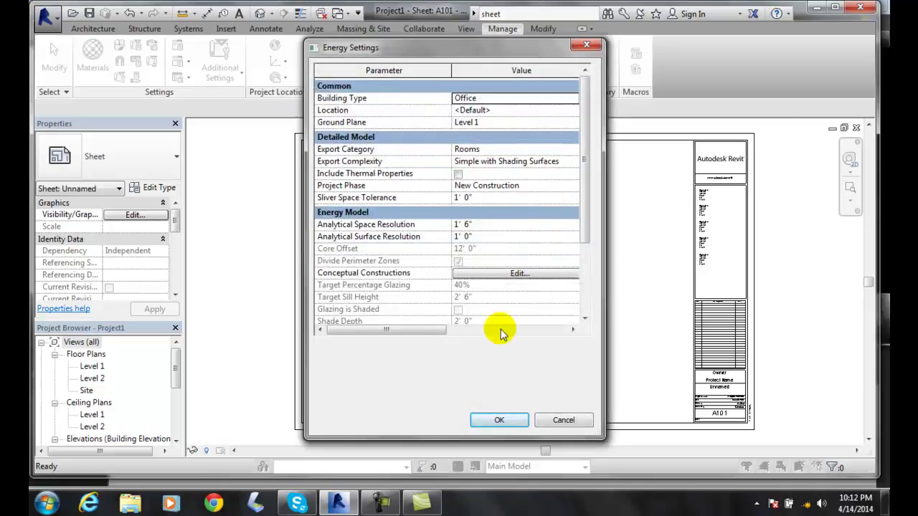
click(564, 421)
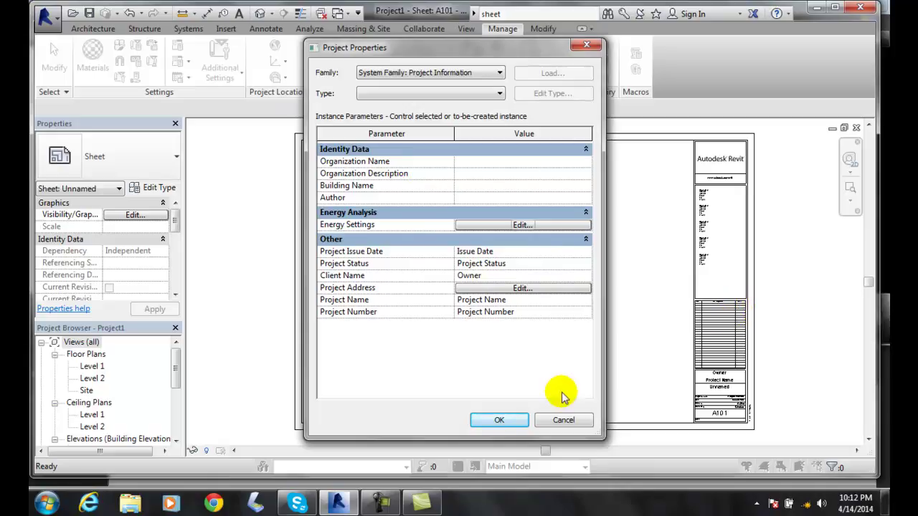
click(492, 420)
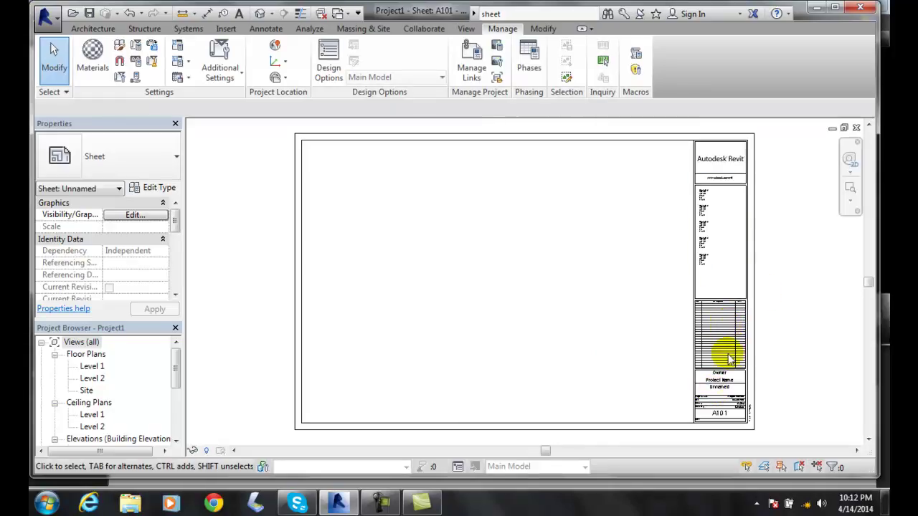
Step: Zoom in on the title block's Owner, Project Name and Unnamed fields and select the title block
scroll(722, 400, up, 5)
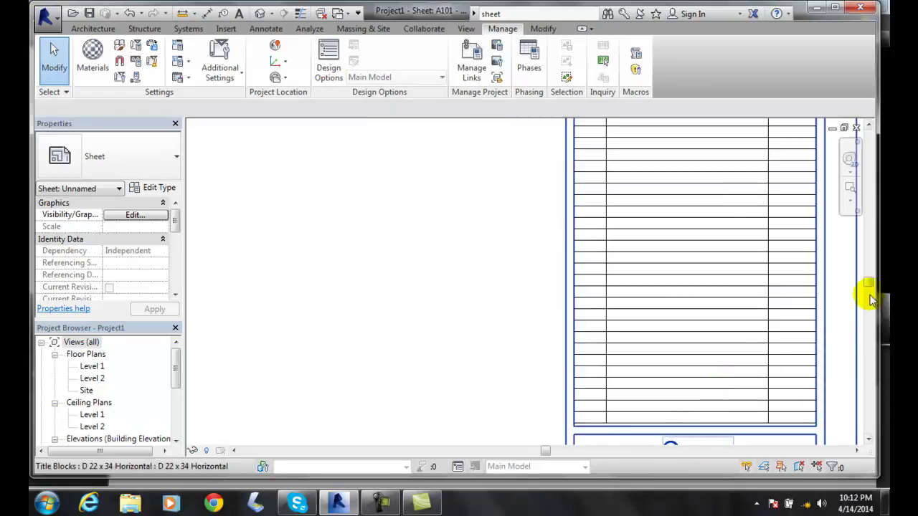
drag(868, 285, 869, 334)
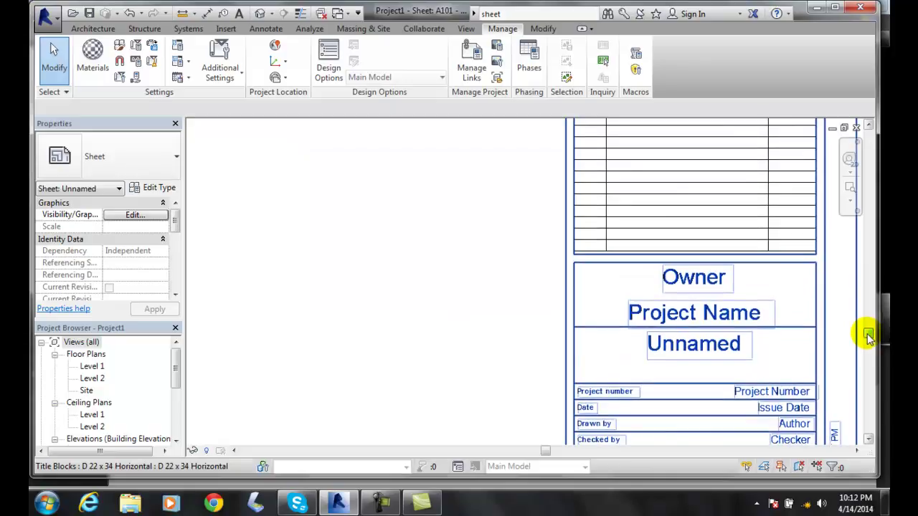
click(694, 286)
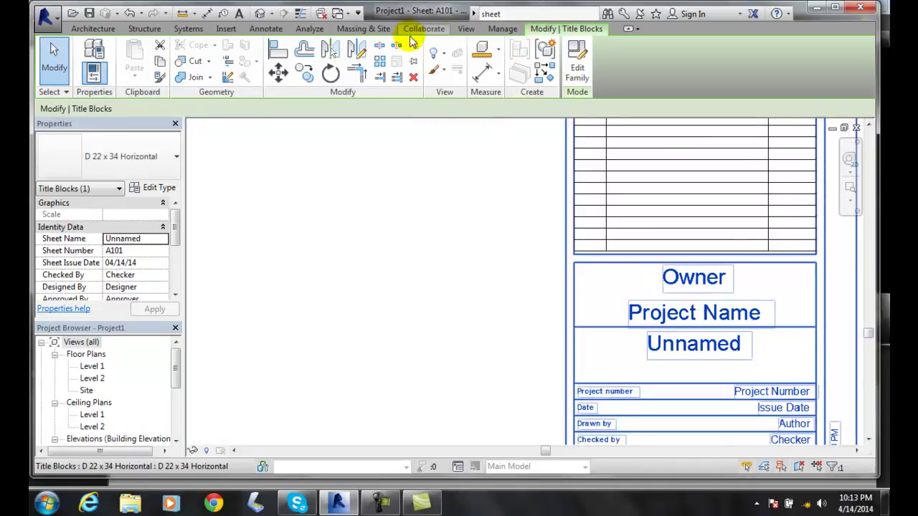
click(500, 29)
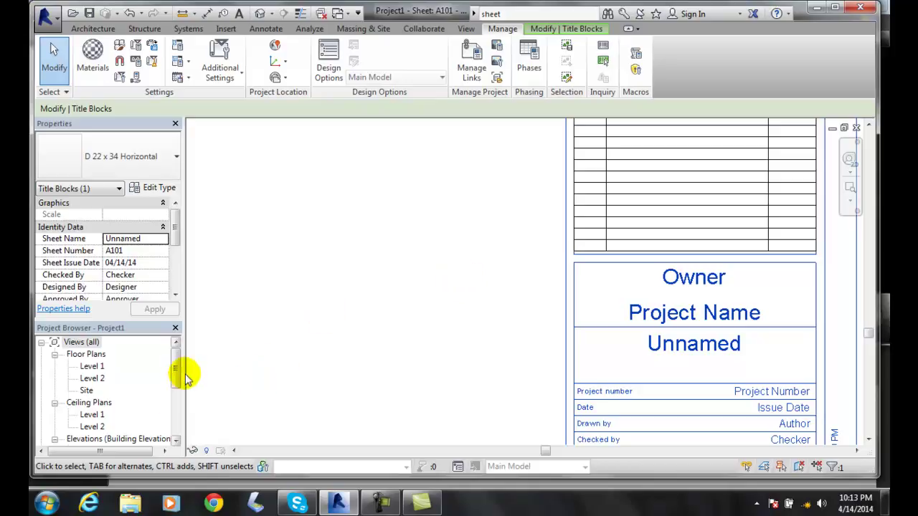
Step: Open A101 - Unnamed from Sheets (all) and select the title block near its A101 number
drag(176, 365, 172, 409)
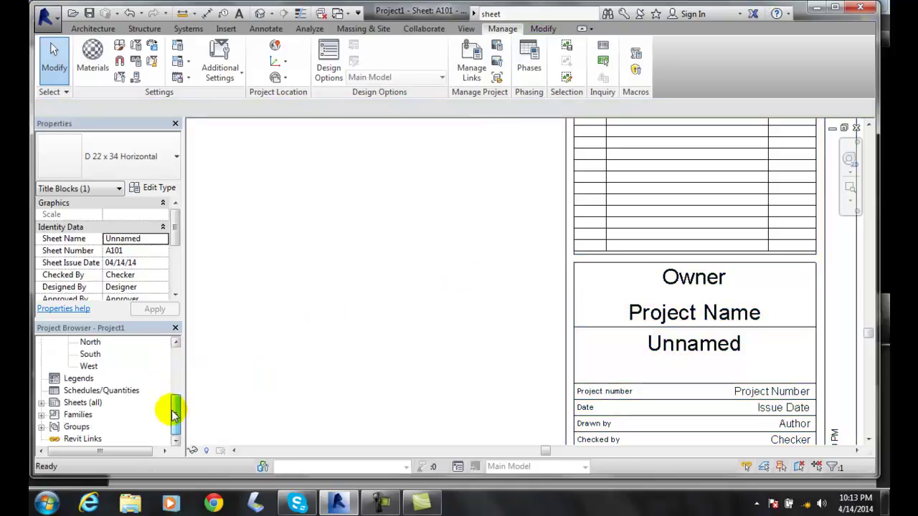
click(41, 403)
click(72, 416)
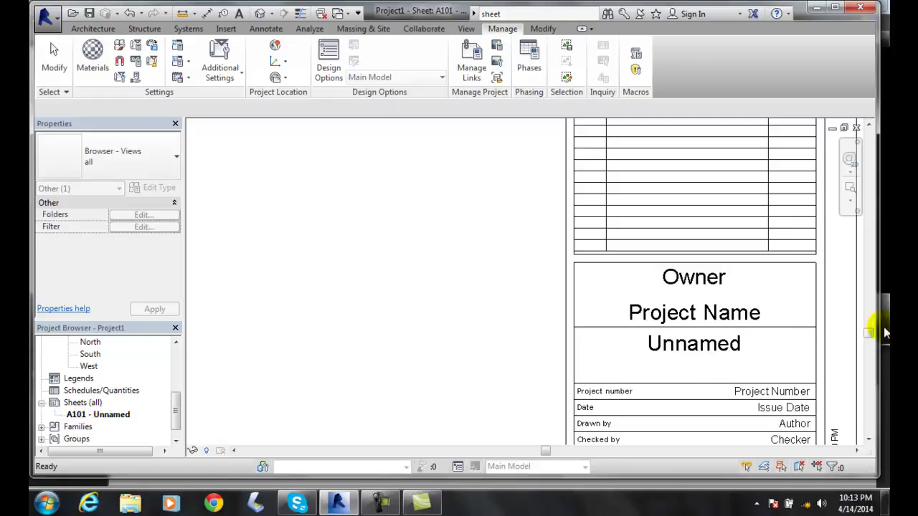
click(178, 398)
drag(179, 396, 180, 377)
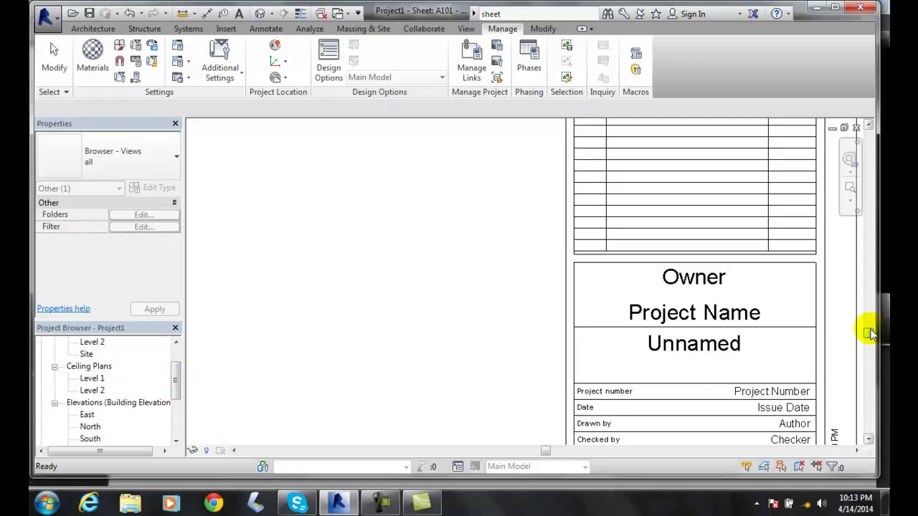
drag(869, 332, 869, 373)
click(856, 421)
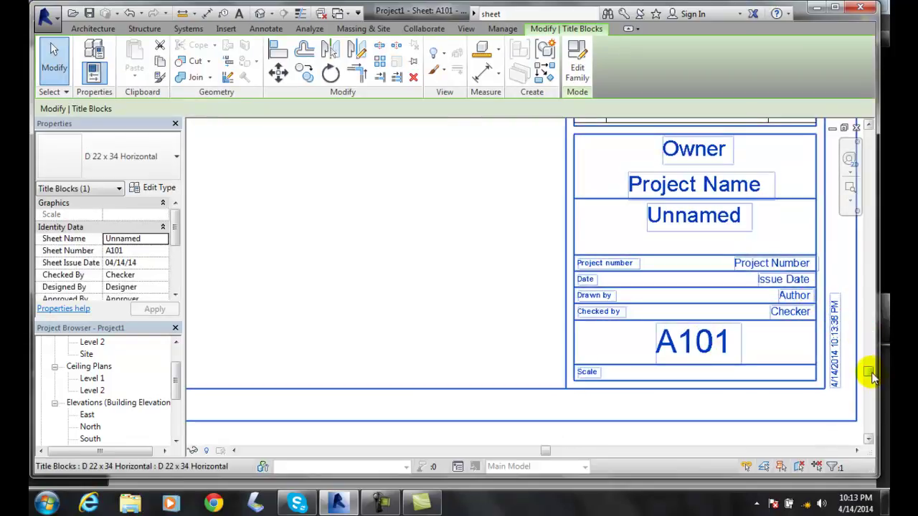
Step: Scroll up to the title block's Consultant, address, phone, fax and e-mail placeholders and zoom out slightly
drag(869, 370, 875, 269)
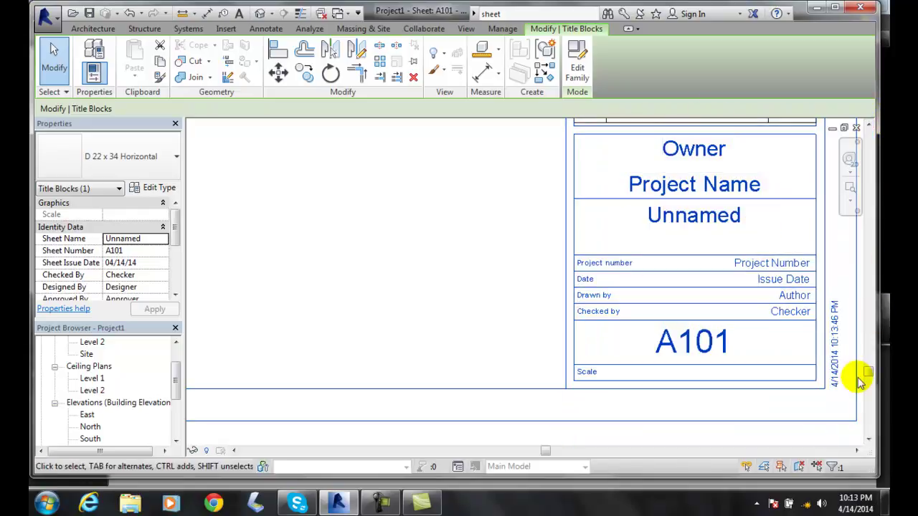
drag(875, 330, 869, 111)
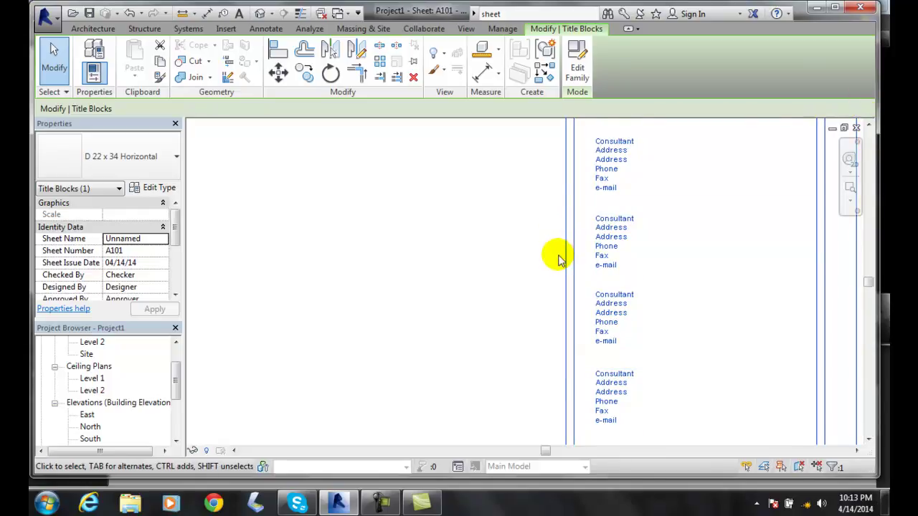
scroll(559, 258, down, 1)
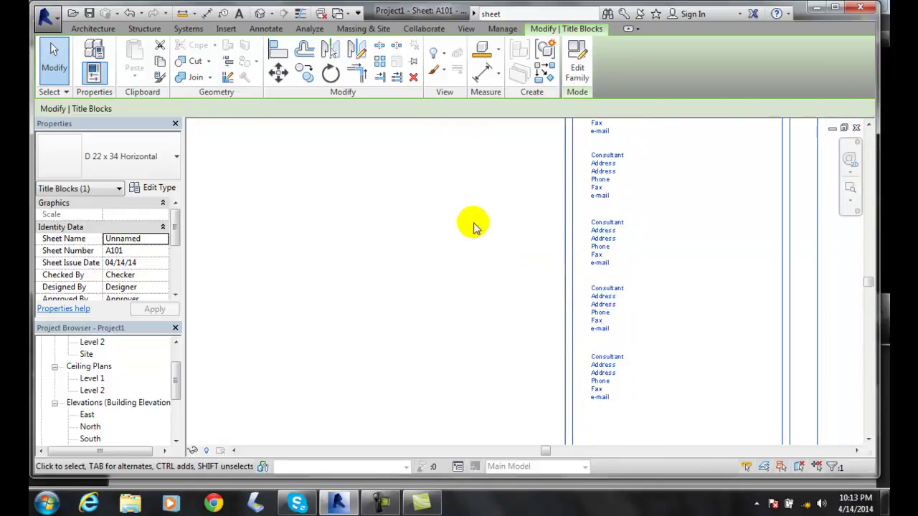
Step: Deselect the title block and zoom out to centre the whole A101 sheet in view
click(300, 280)
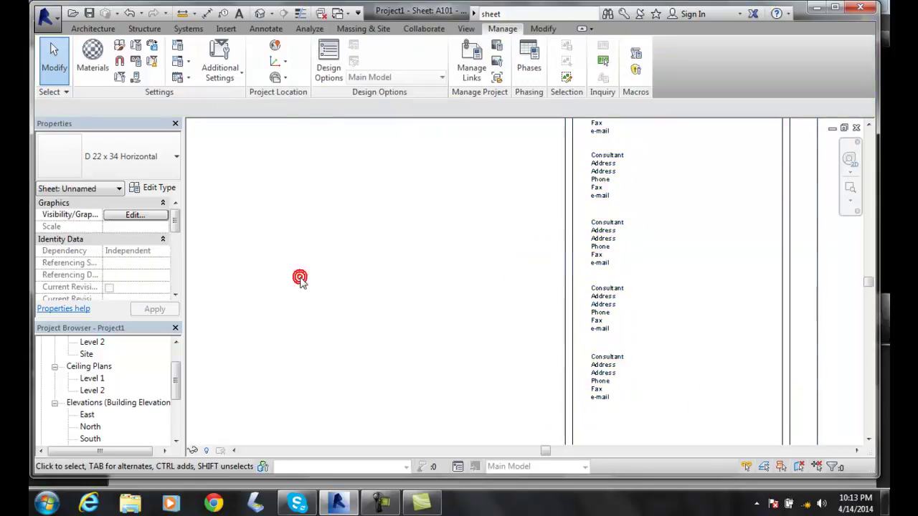
scroll(300, 279, down, 6)
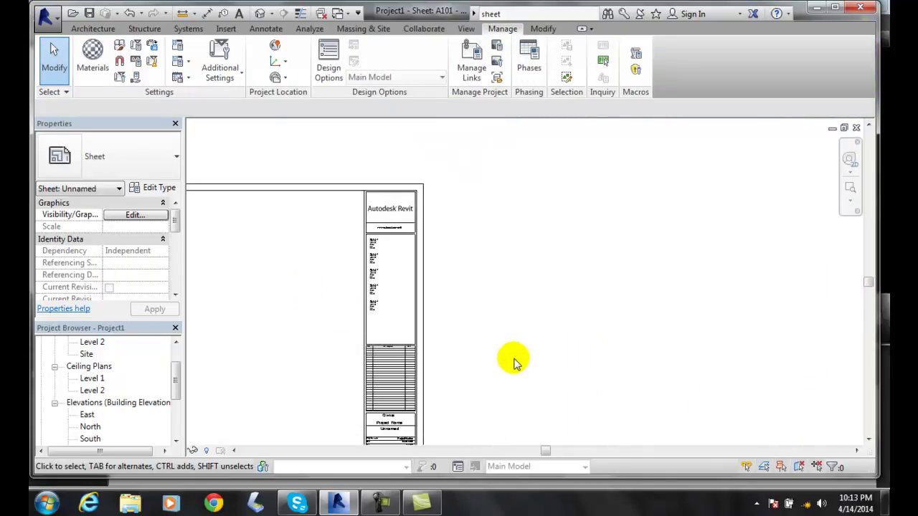
drag(867, 281, 868, 304)
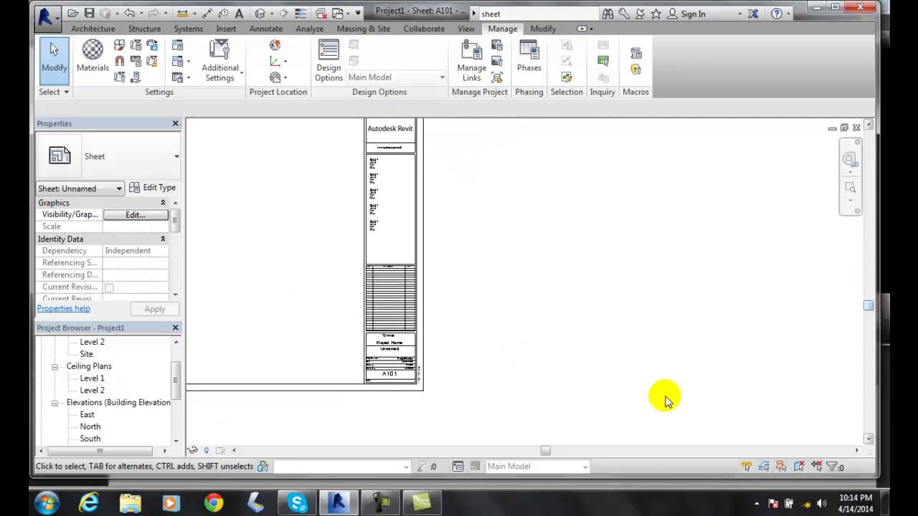
drag(545, 452, 471, 451)
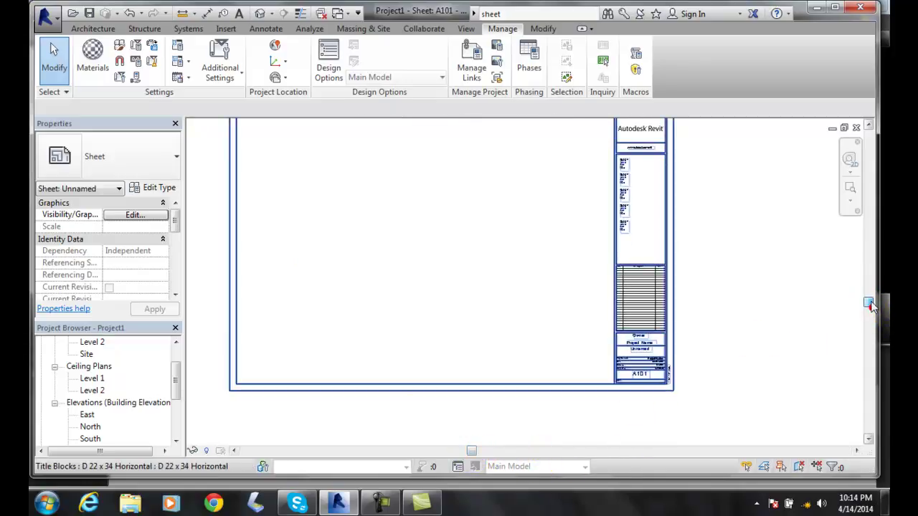
drag(869, 304, 869, 297)
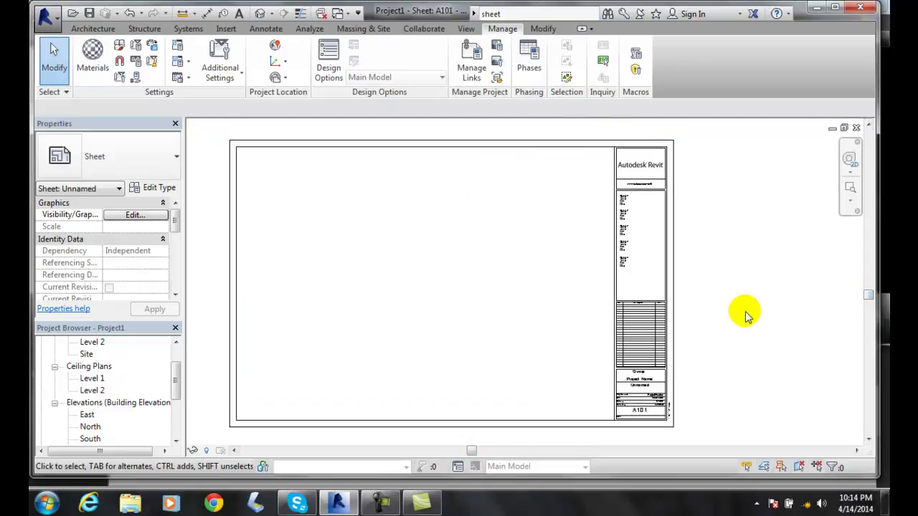